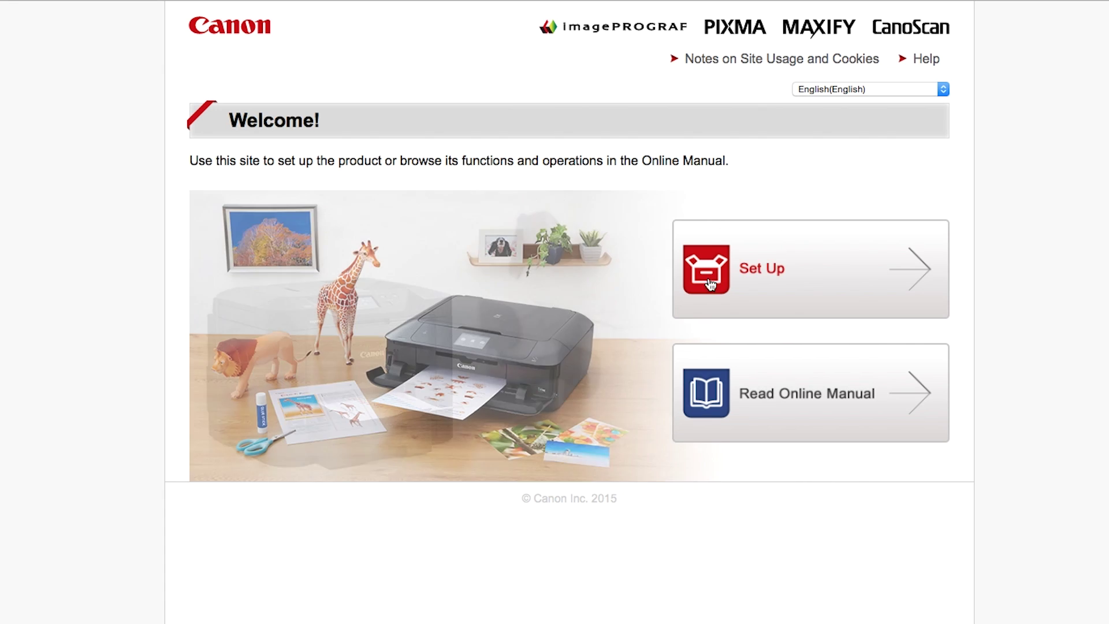
Step: On the Canon IJ Setup site, choose your region, MX492, Connecting to Computer and Mac OS, then download the package
left_click(715, 281)
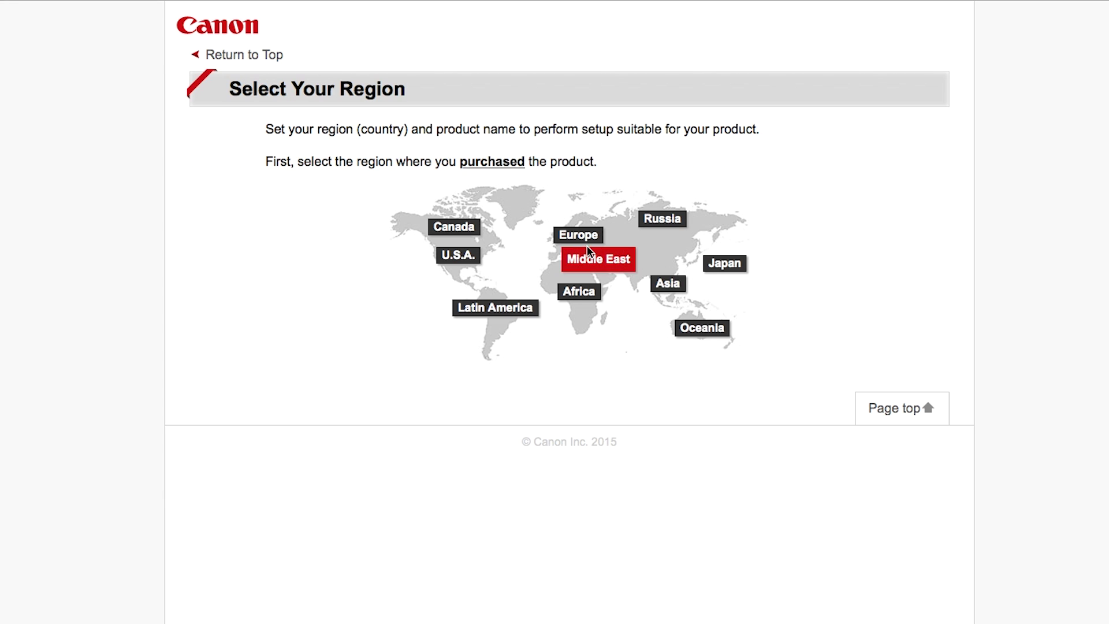
left_click(465, 258)
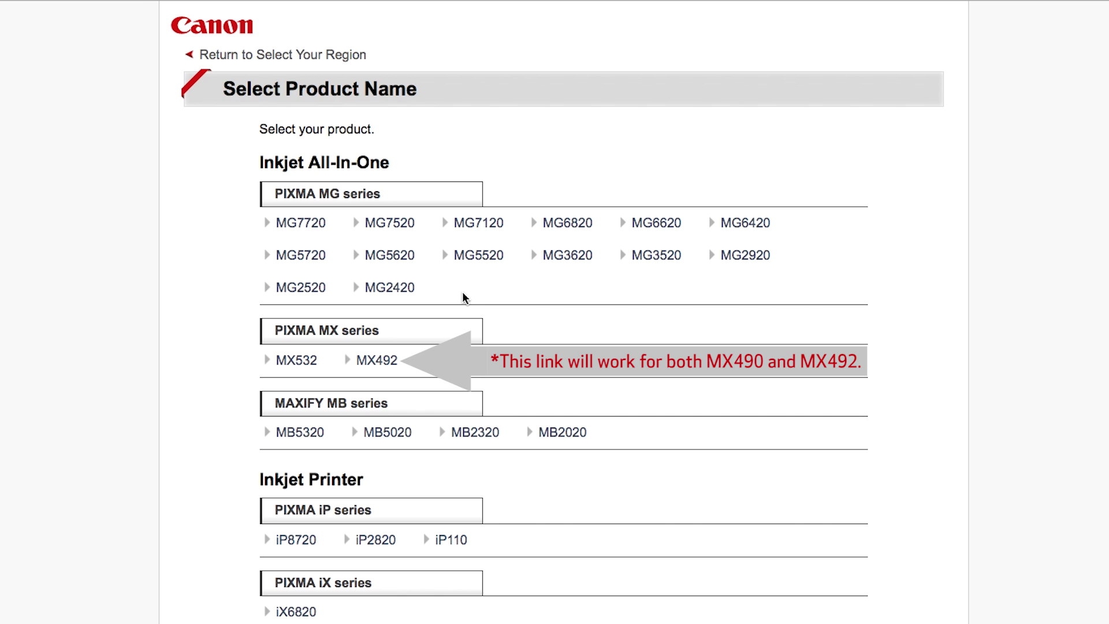
left_click(377, 360)
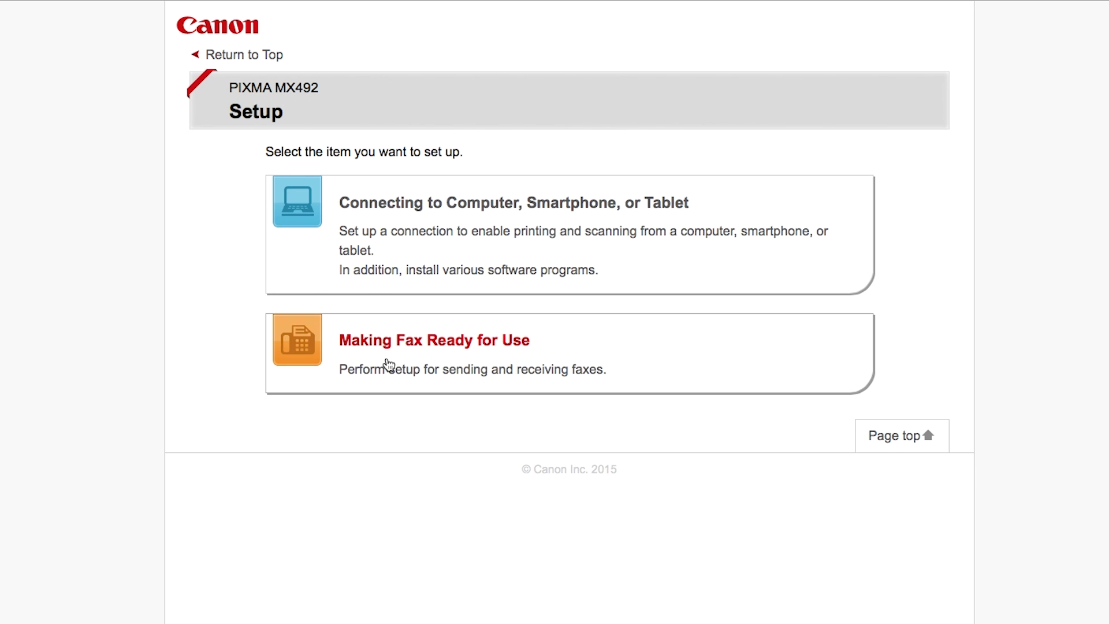
left_click(490, 204)
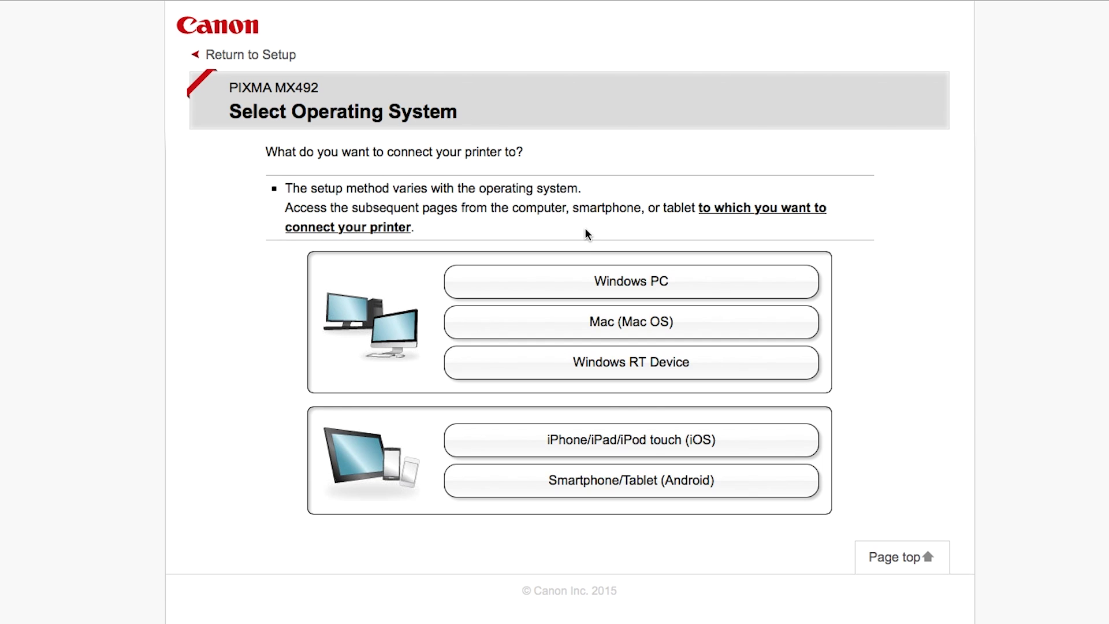
left_click(588, 322)
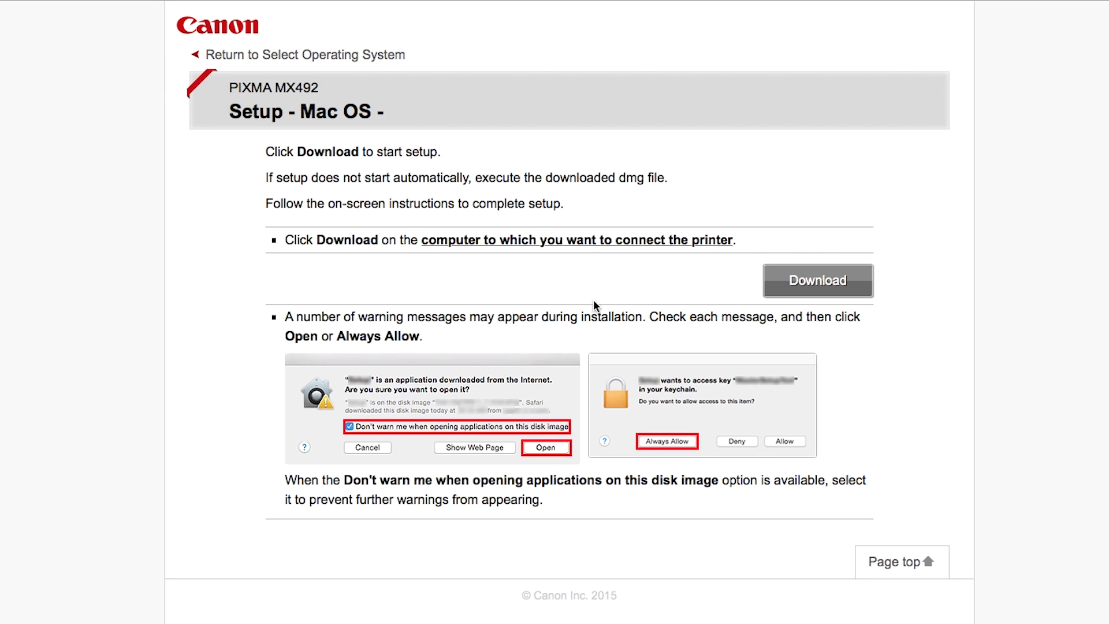
left_click(822, 288)
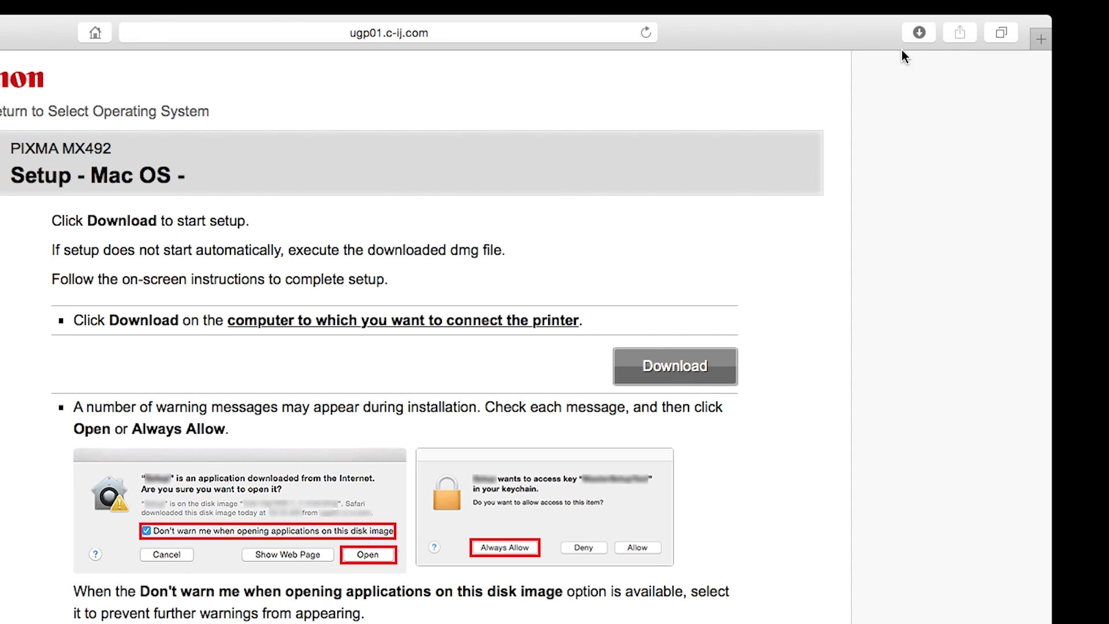
Step: Open mac-mx490-1_1-mcd-2.dmg from Safari's downloads, allow Canon Setup to run, and start the helper tool install
left_click(918, 34)
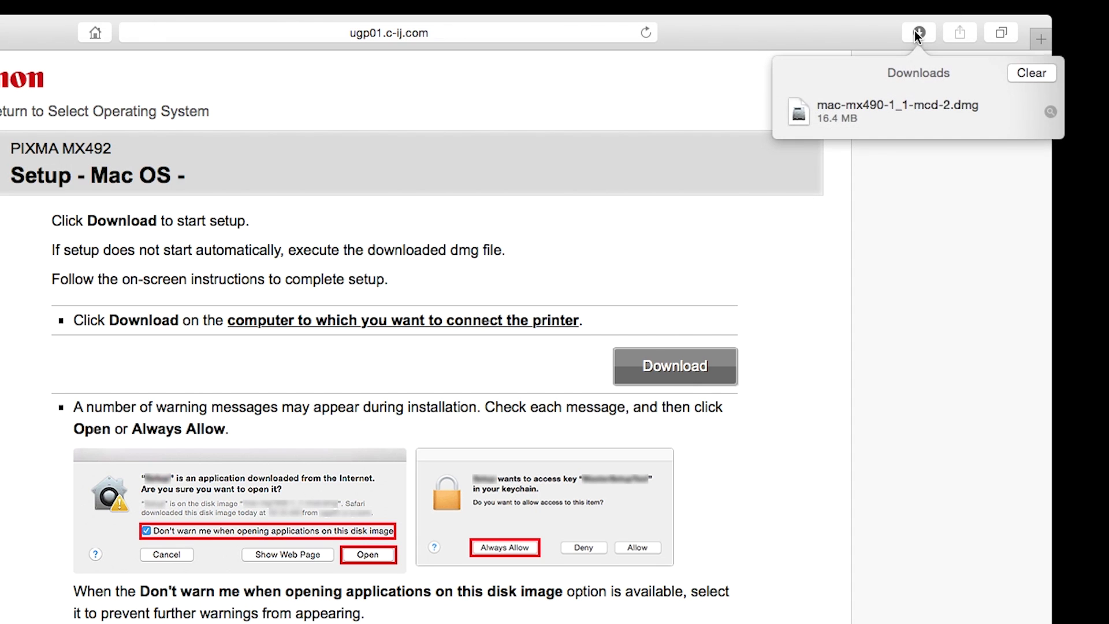
double_click(906, 107)
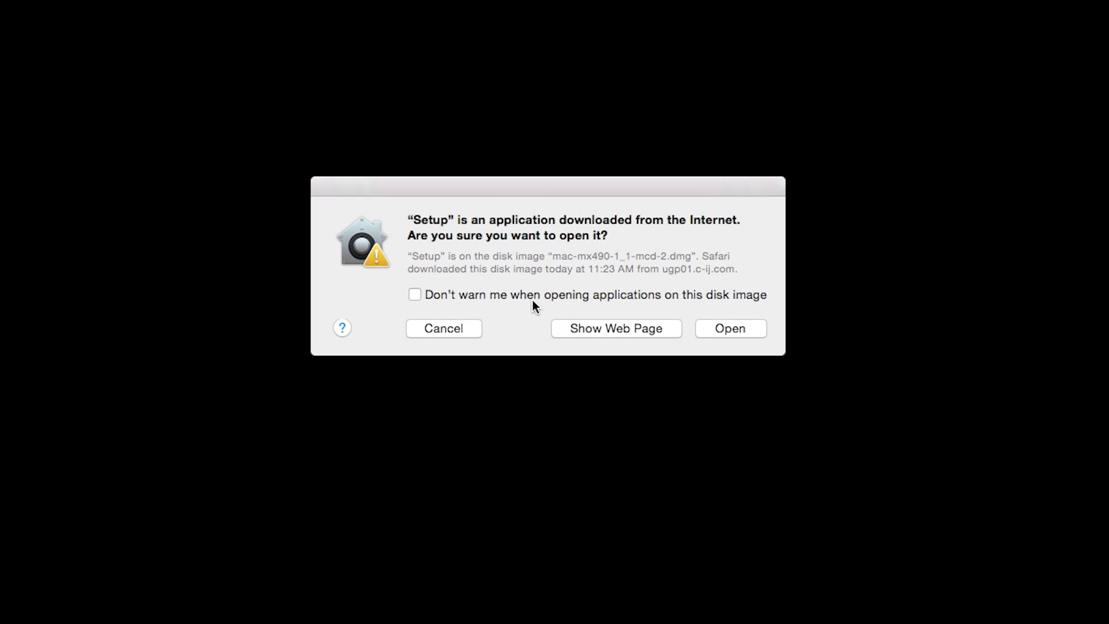
left_click(719, 332)
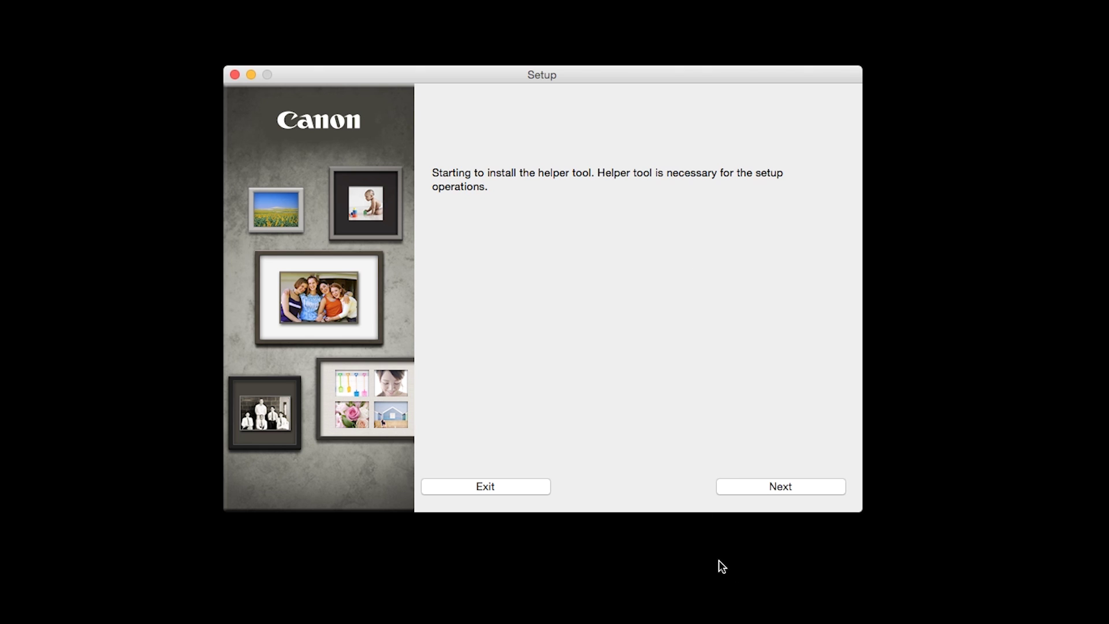
left_click(773, 489)
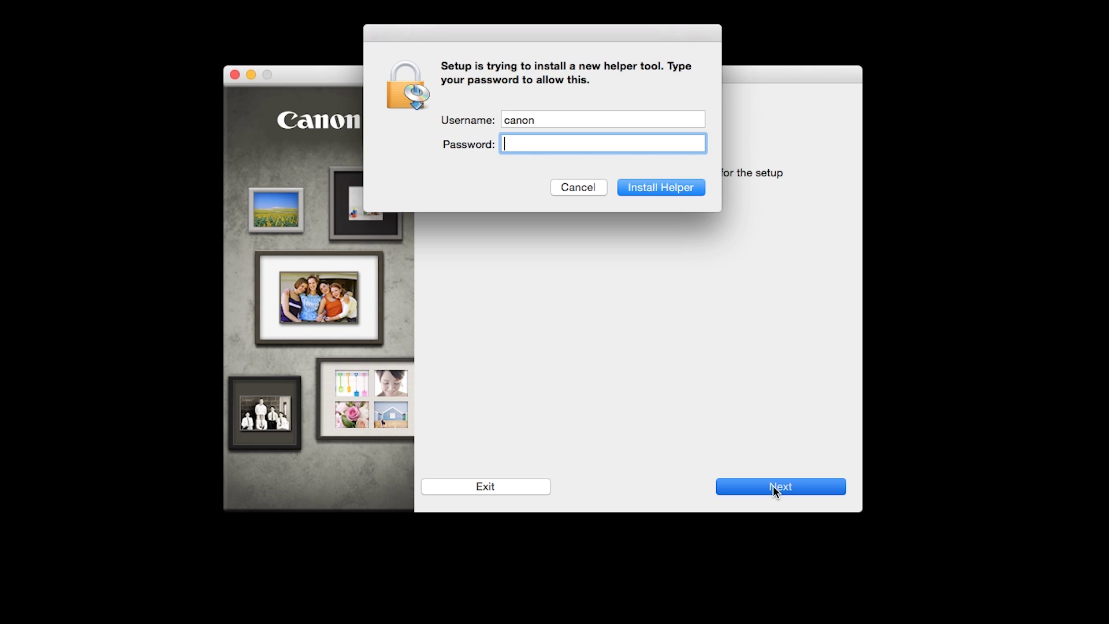
Step: Authorize the helper tool install with the admin password, then continue with Wireless LAN Connection
type("••••••••")
left_click(654, 191)
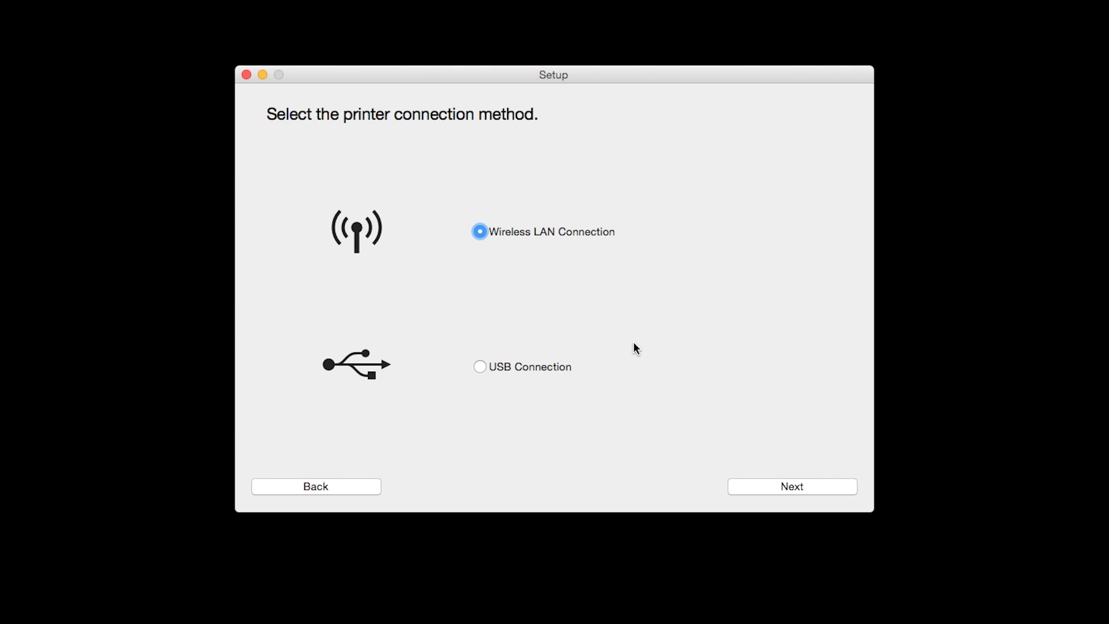
left_click(799, 485)
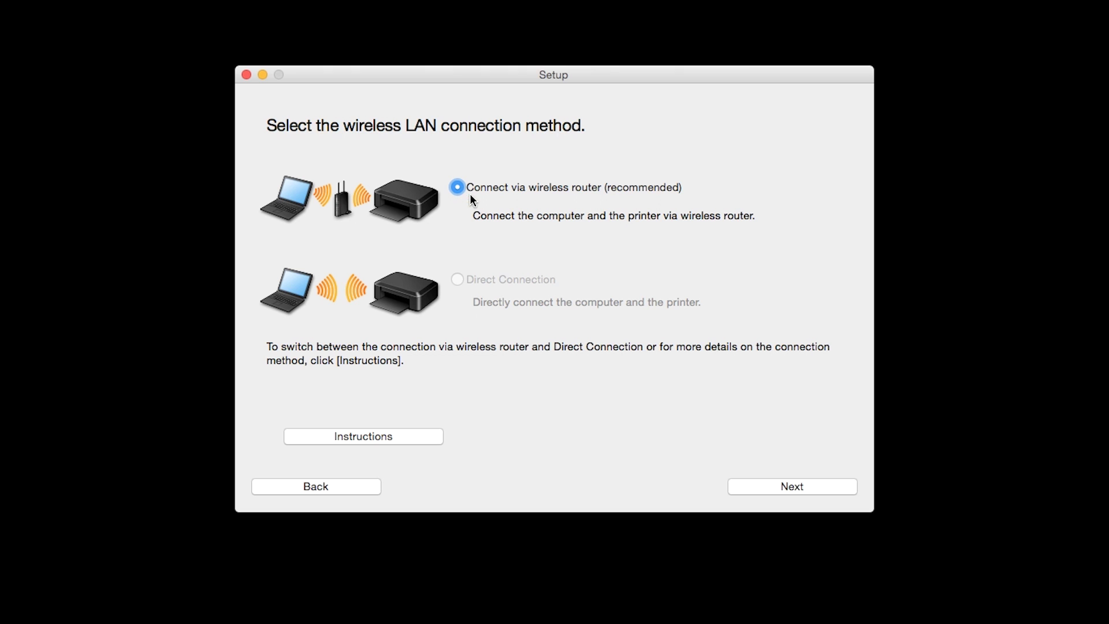
Step: Choose connection via wireless router, mark the printer as not found on the list, and bring up the Setup Guide
left_click(788, 490)
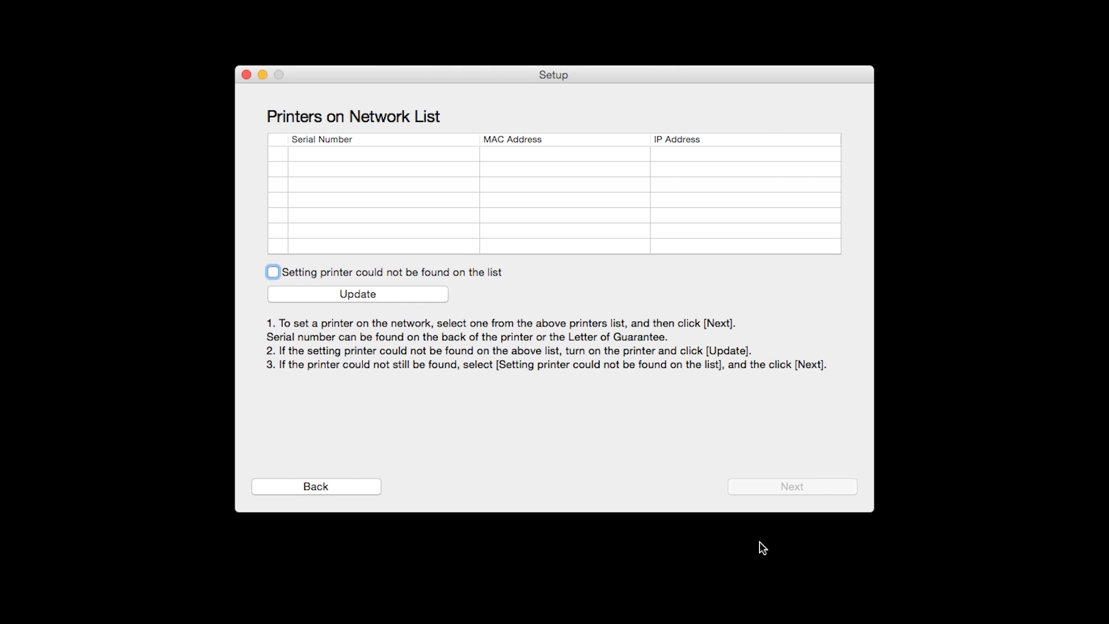
left_click(275, 272)
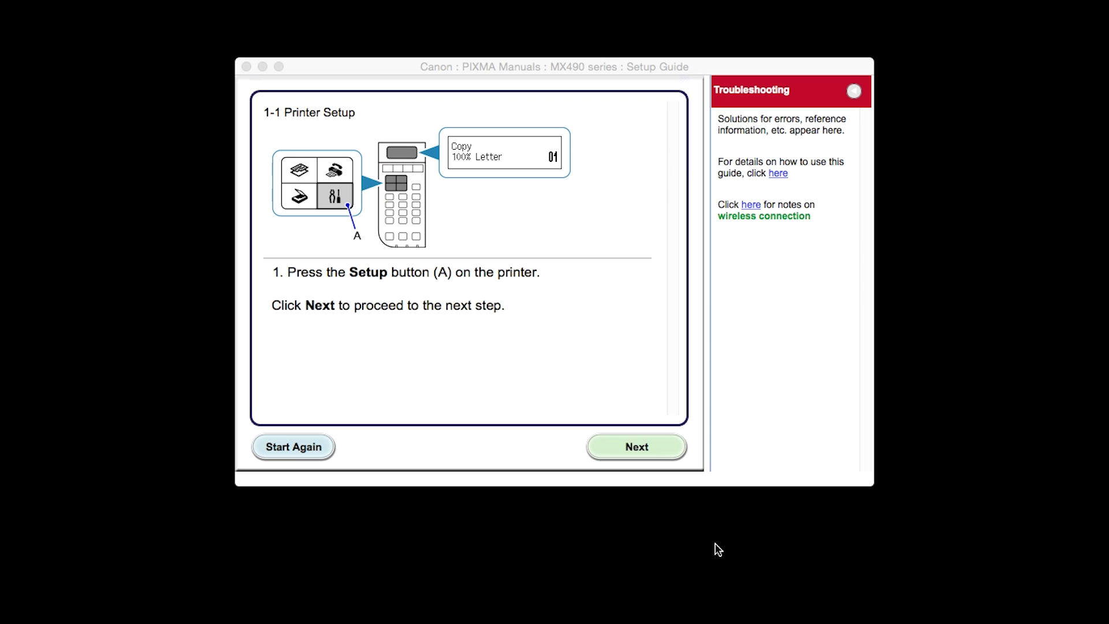
left_click(645, 450)
Step: Work through the Setup Guide, picking other setup methods and then Cableless setup, until the connection completes
left_click(649, 457)
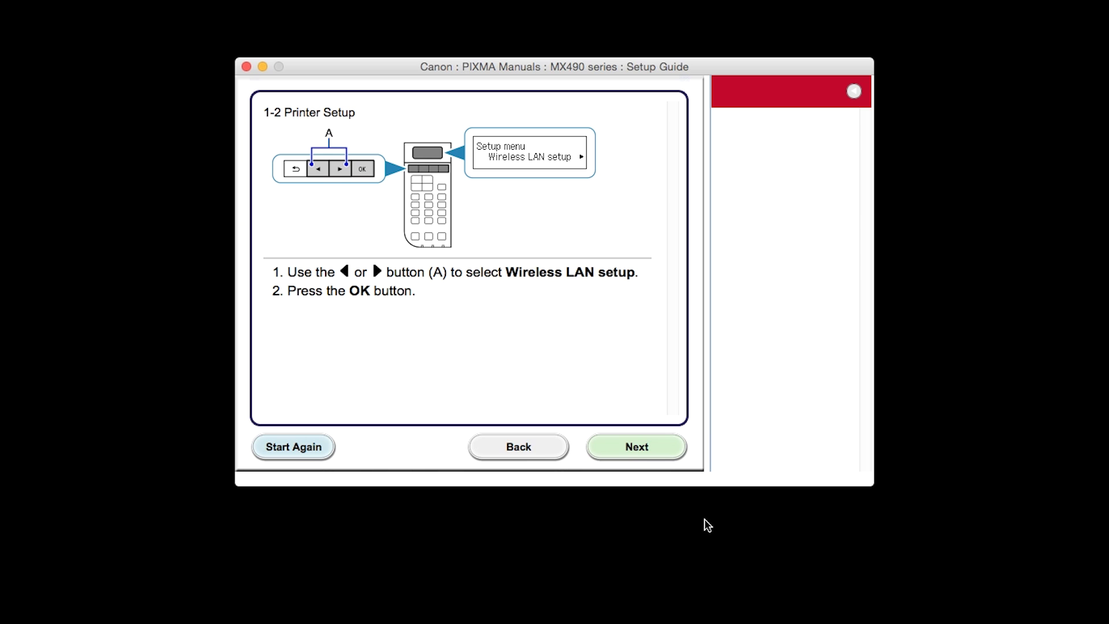
left_click(657, 457)
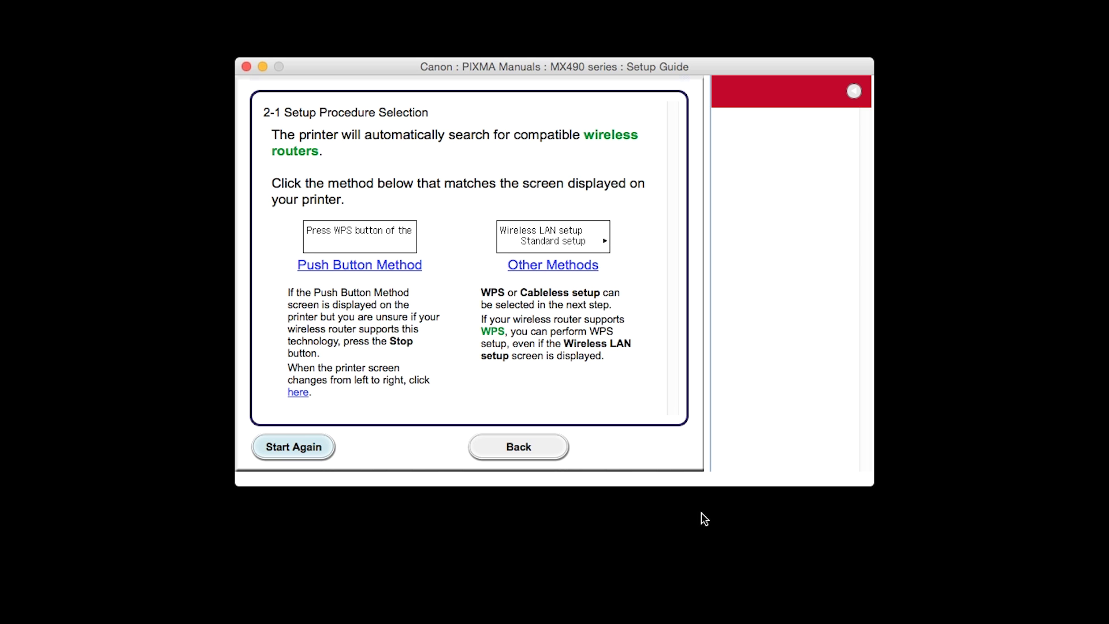
left_click(578, 270)
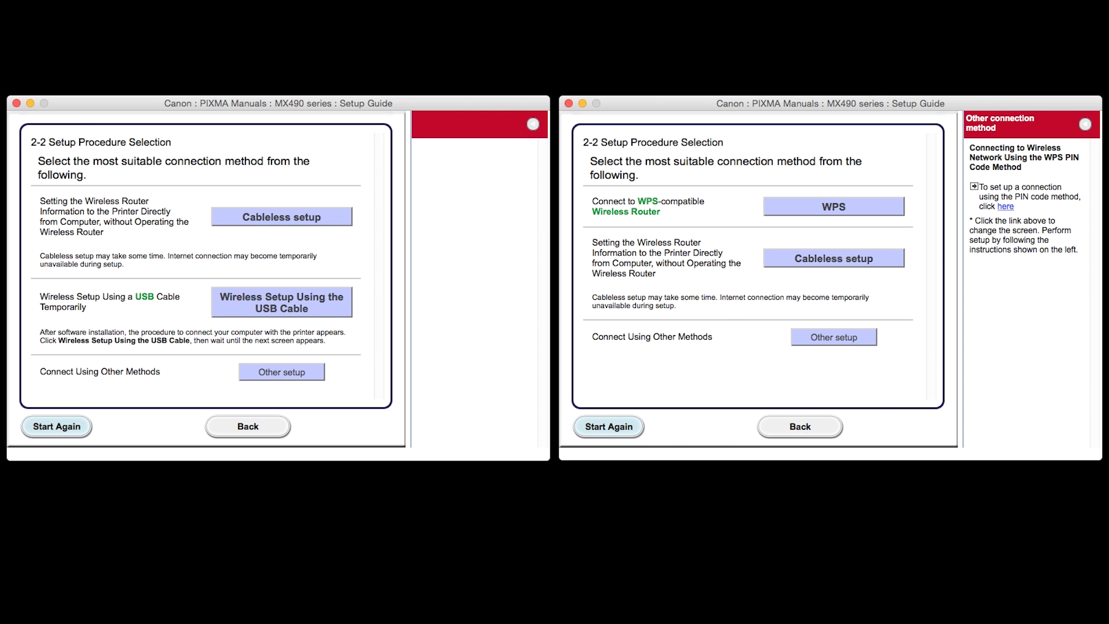
left_click(325, 223)
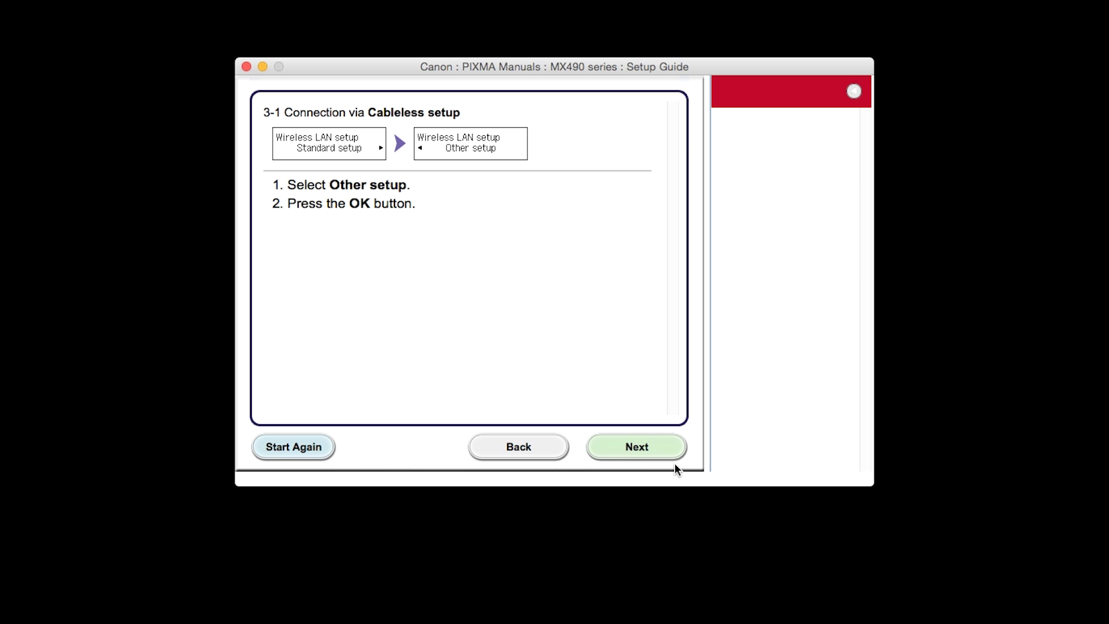
left_click(661, 453)
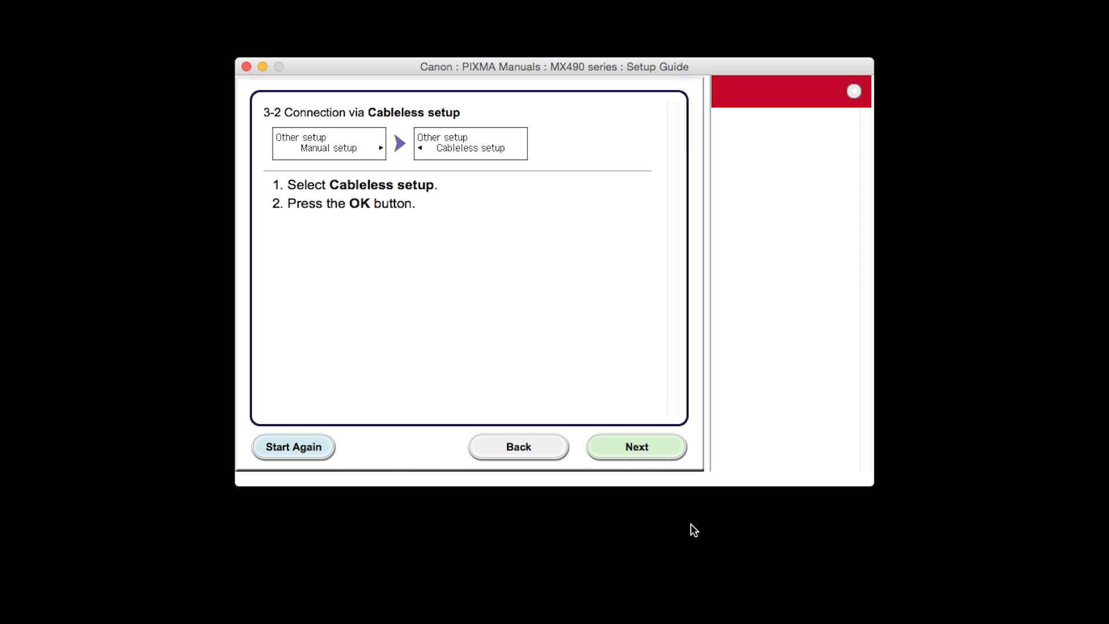
left_click(648, 454)
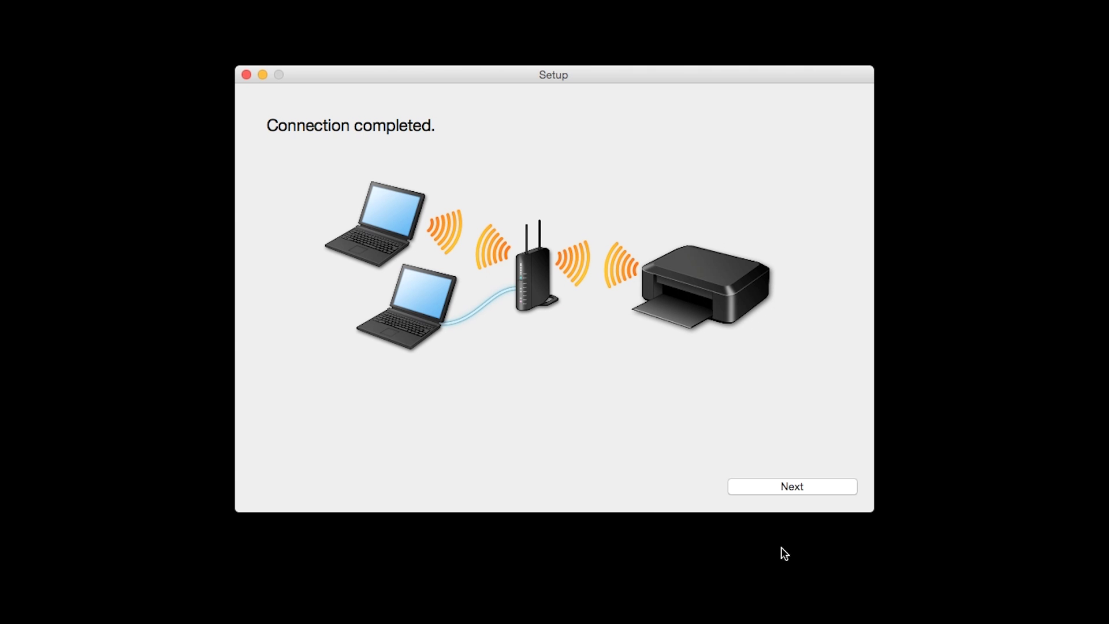
Step: Continue past the completed connection and keep USA, Canada, Latin America and United States as the residence
left_click(789, 486)
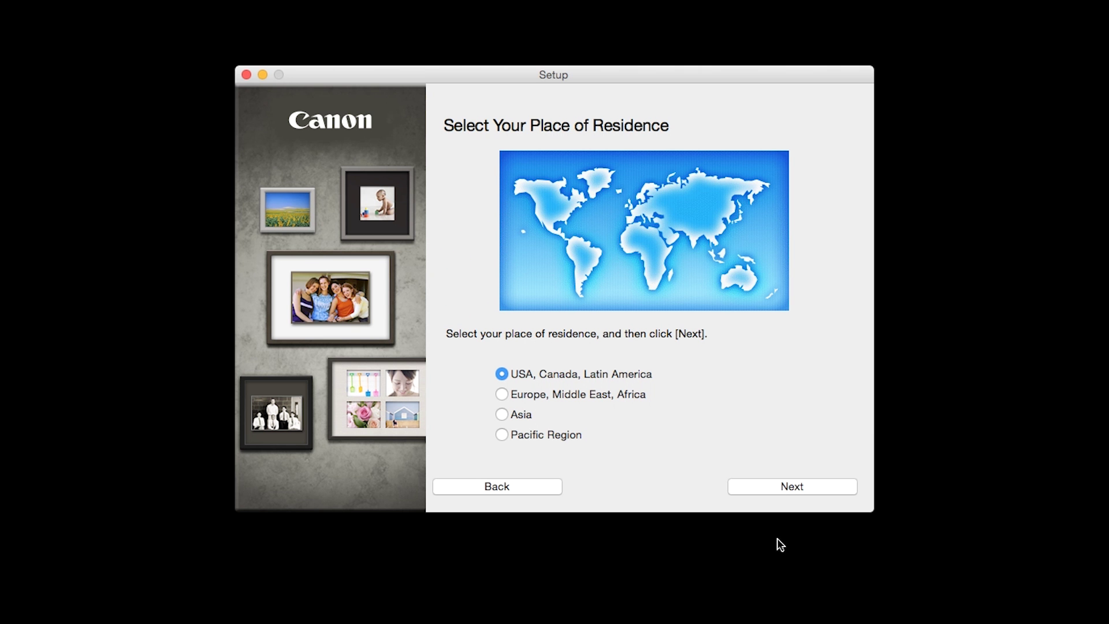
left_click(784, 490)
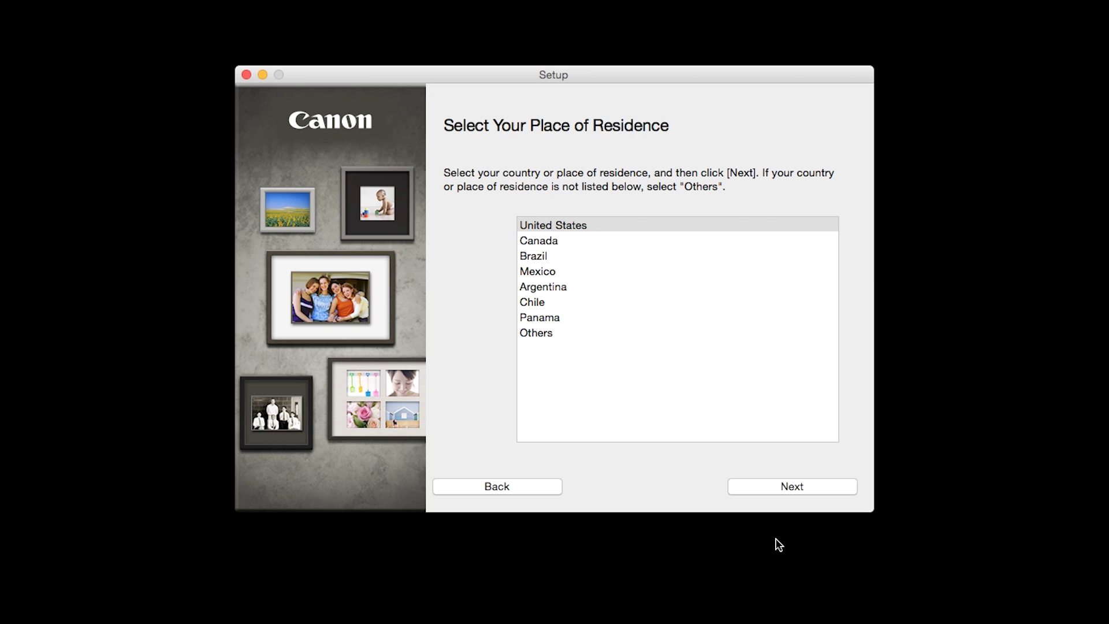
left_click(779, 485)
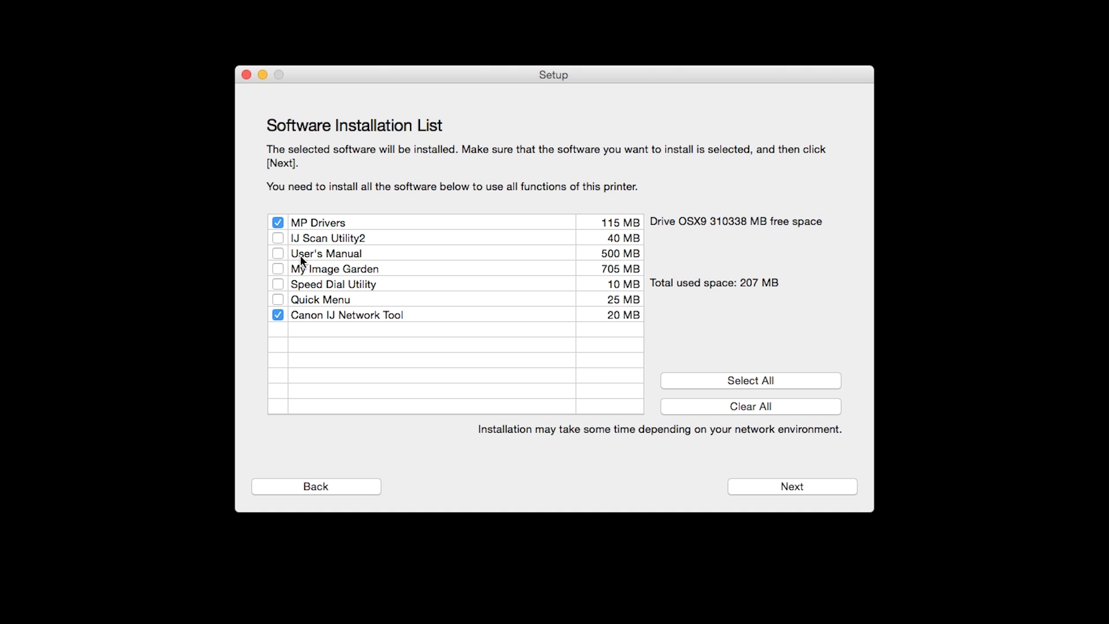
Step: Select all seven software packages, including IJ Scan Utility2, and accept the license agreement
left_click(277, 238)
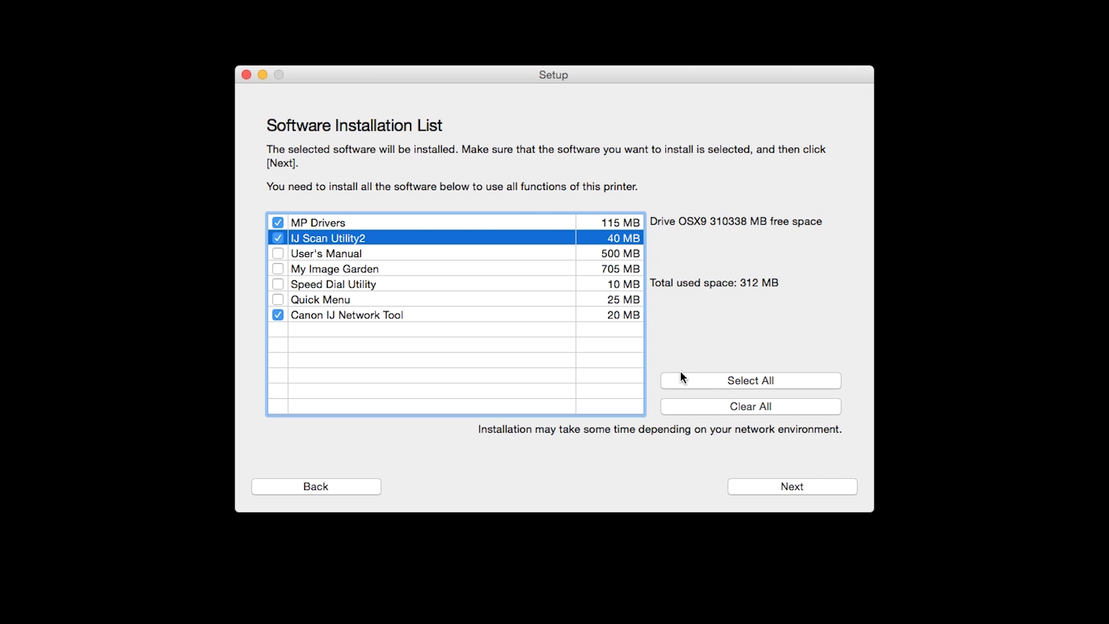
left_click(703, 383)
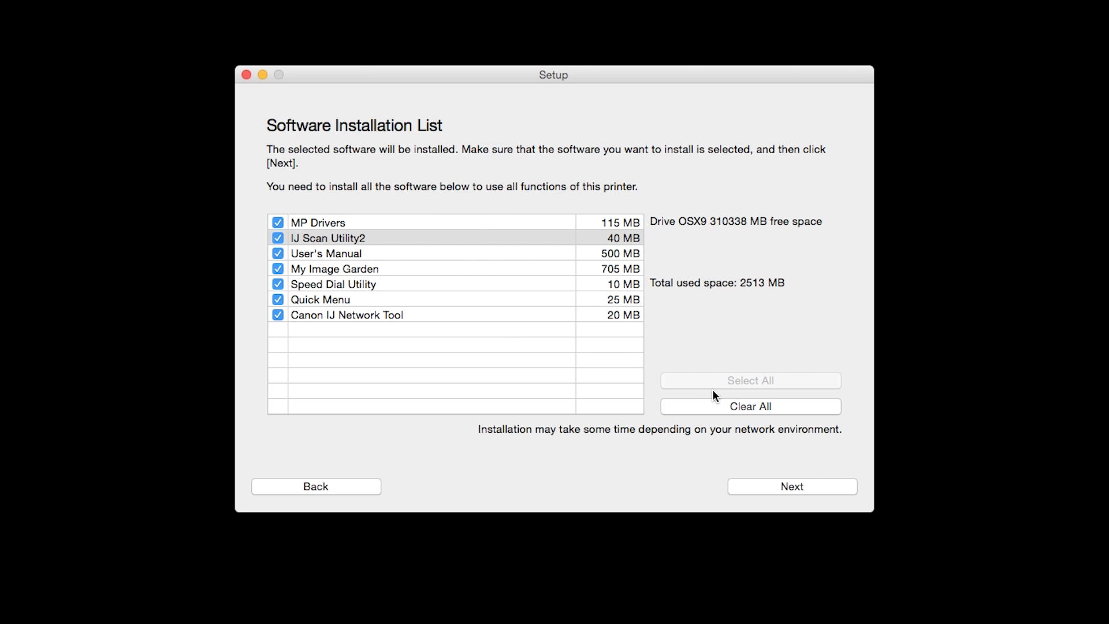
left_click(775, 483)
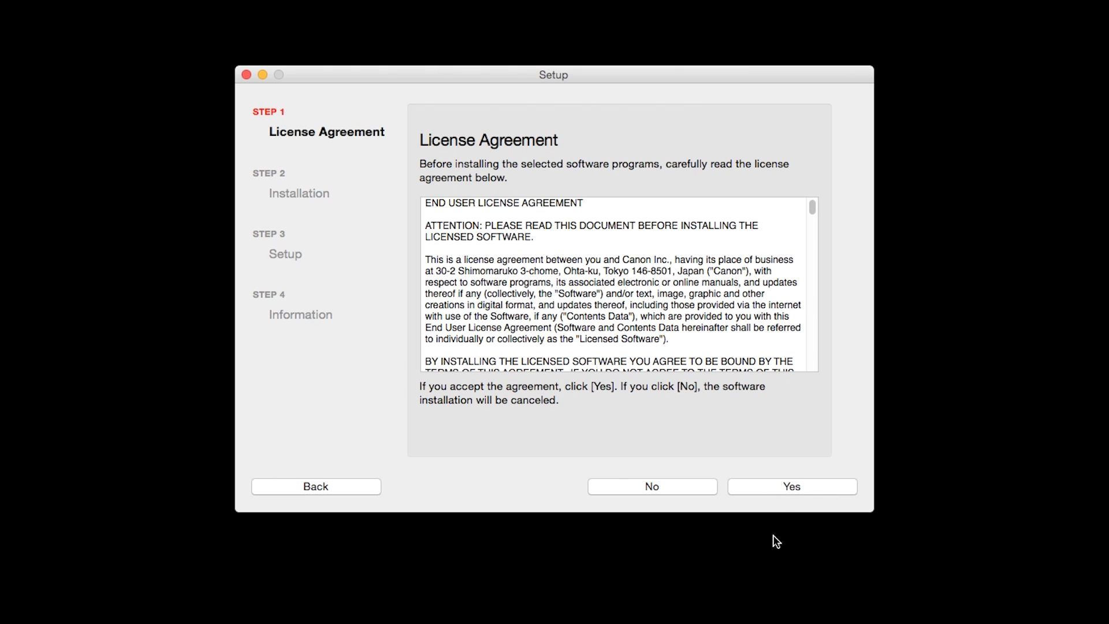
left_click(792, 489)
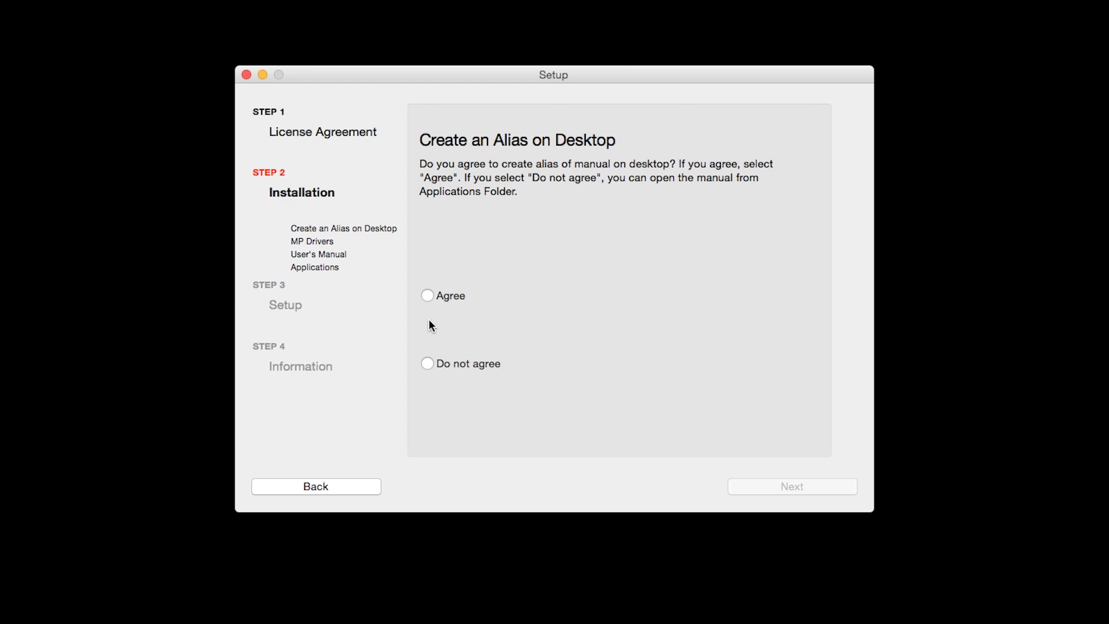
Step: Agree to a desktop alias for the manual, install the software, and list the printers that can be added
left_click(427, 297)
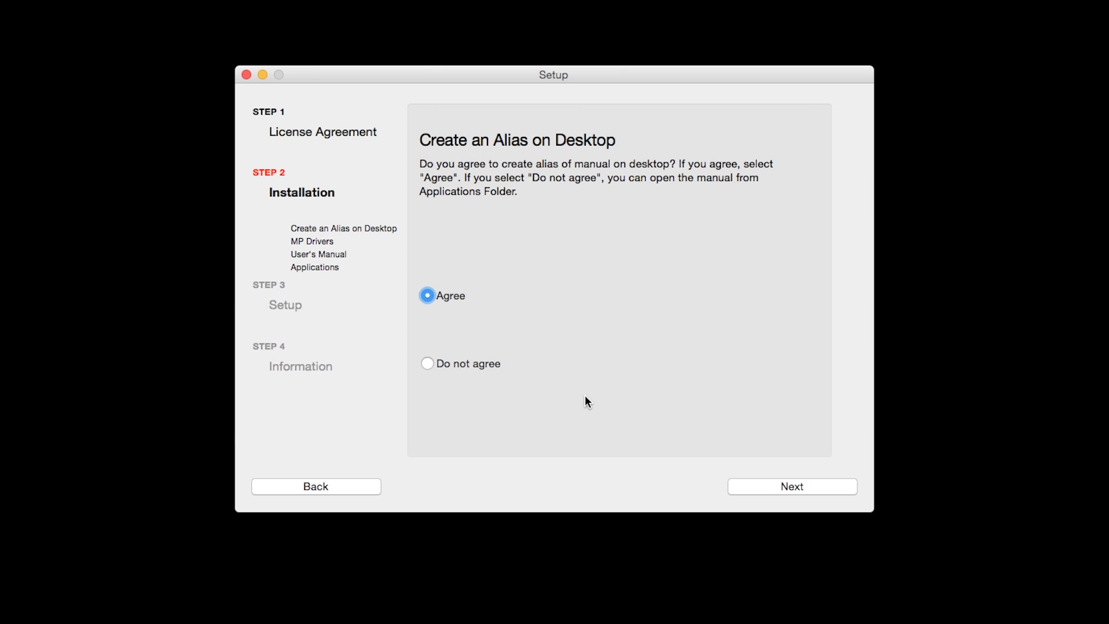
left_click(767, 491)
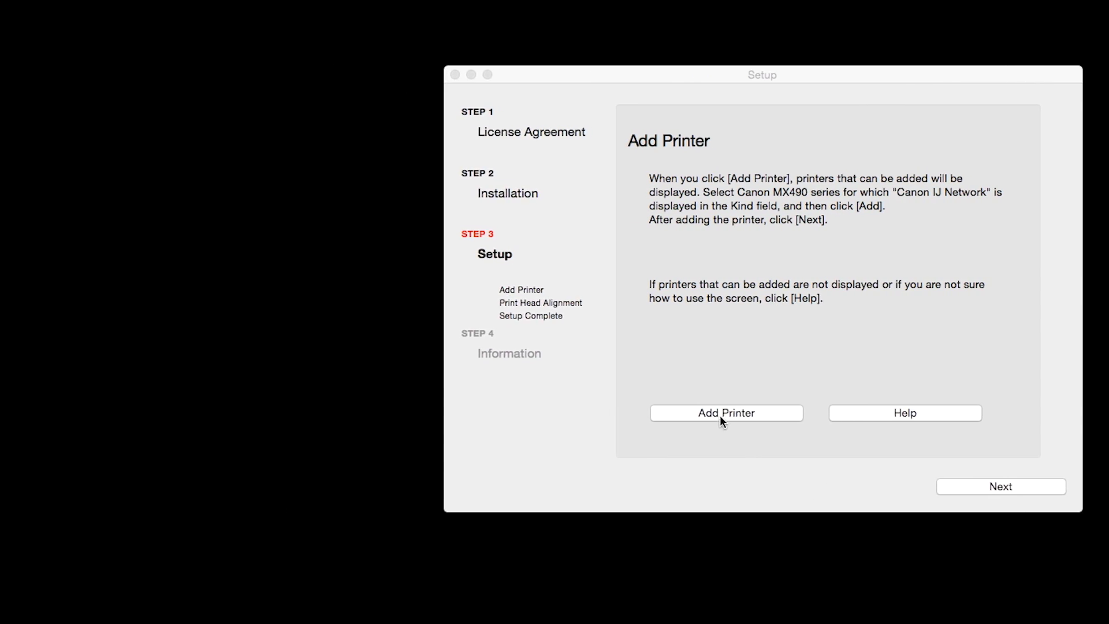
left_click(720, 416)
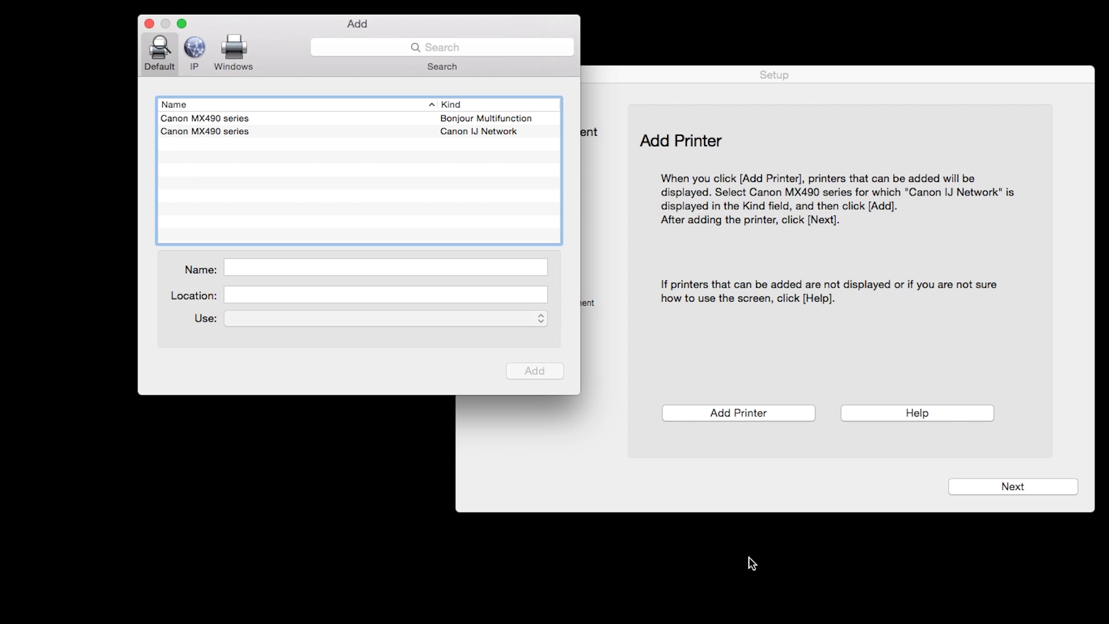
Step: Add the Canon MX490 series printer of kind Canon IJ Network and continue
left_click(489, 132)
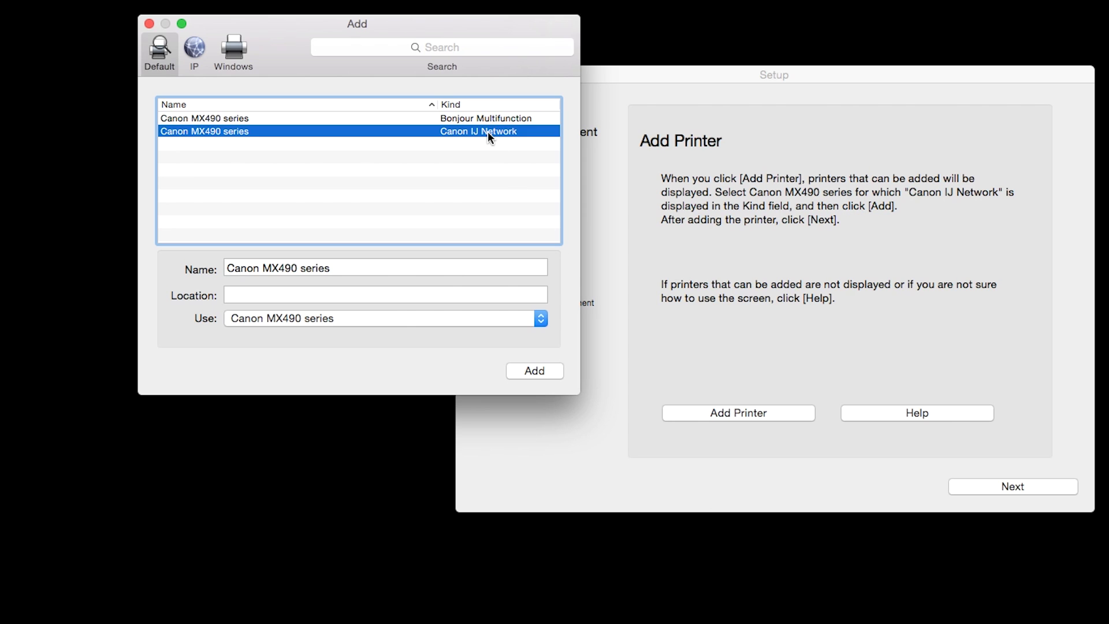
left_click(534, 370)
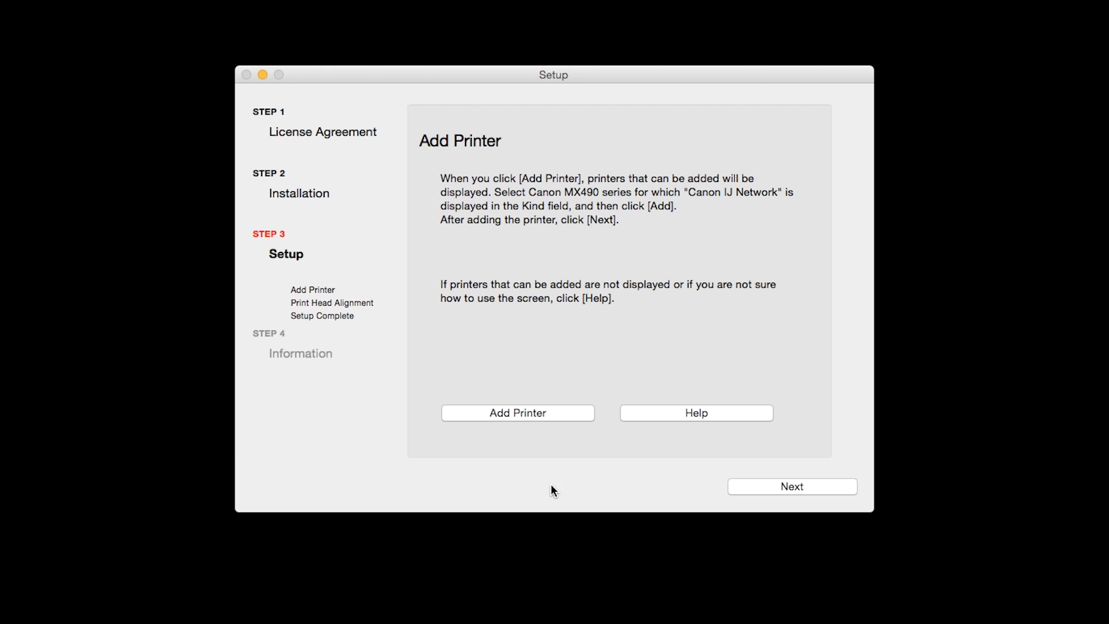
left_click(796, 490)
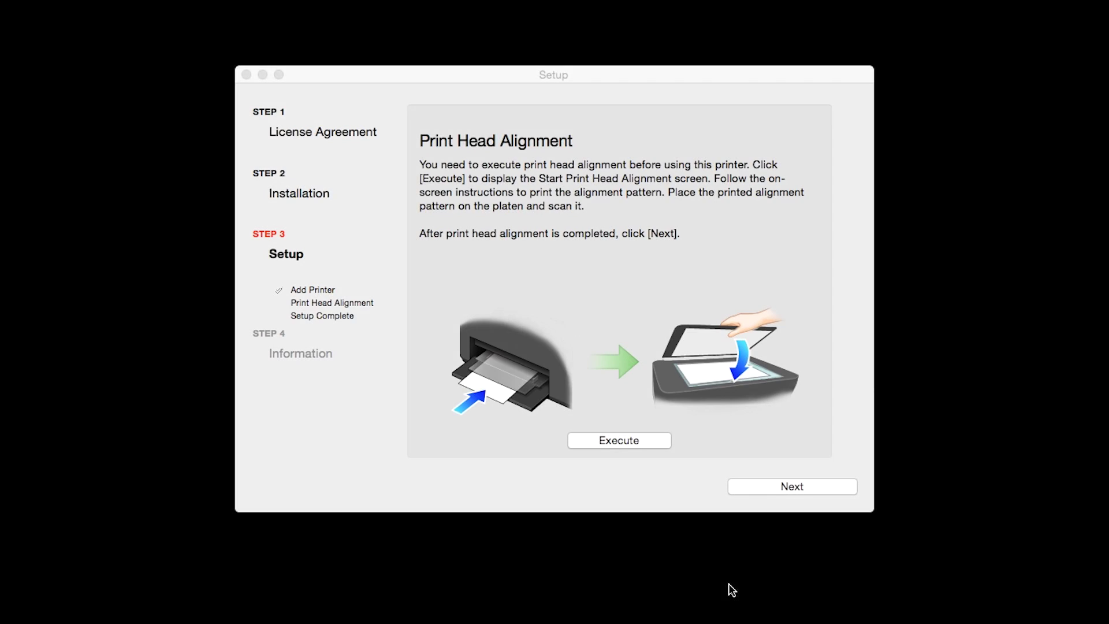
Step: Skip Print Head Alignment and continue from Setup Complete to User Registration
left_click(776, 488)
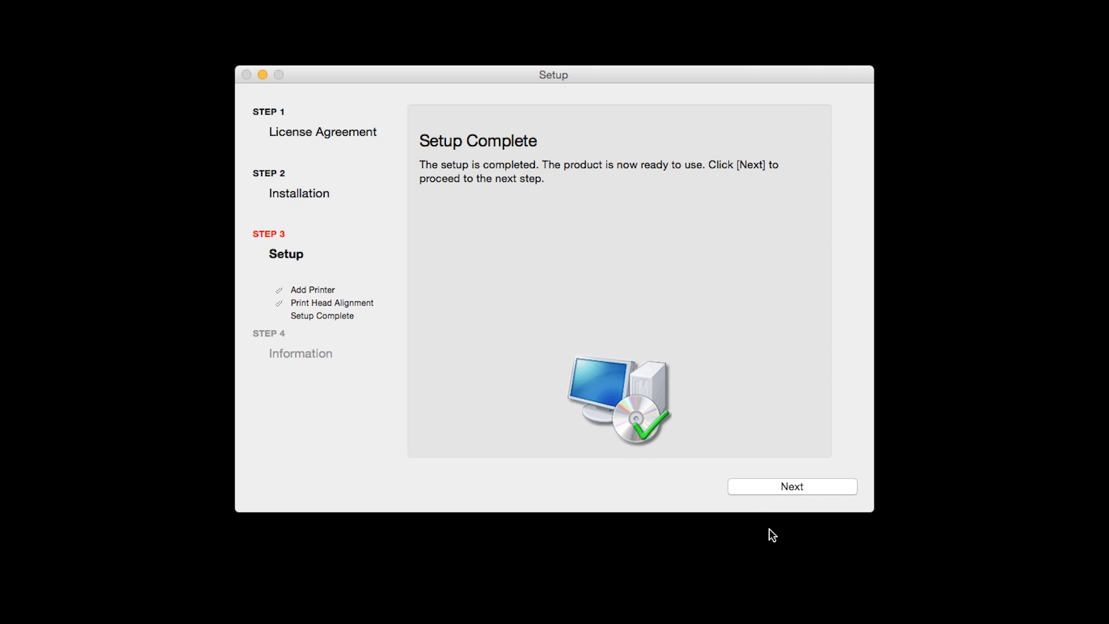
left_click(782, 490)
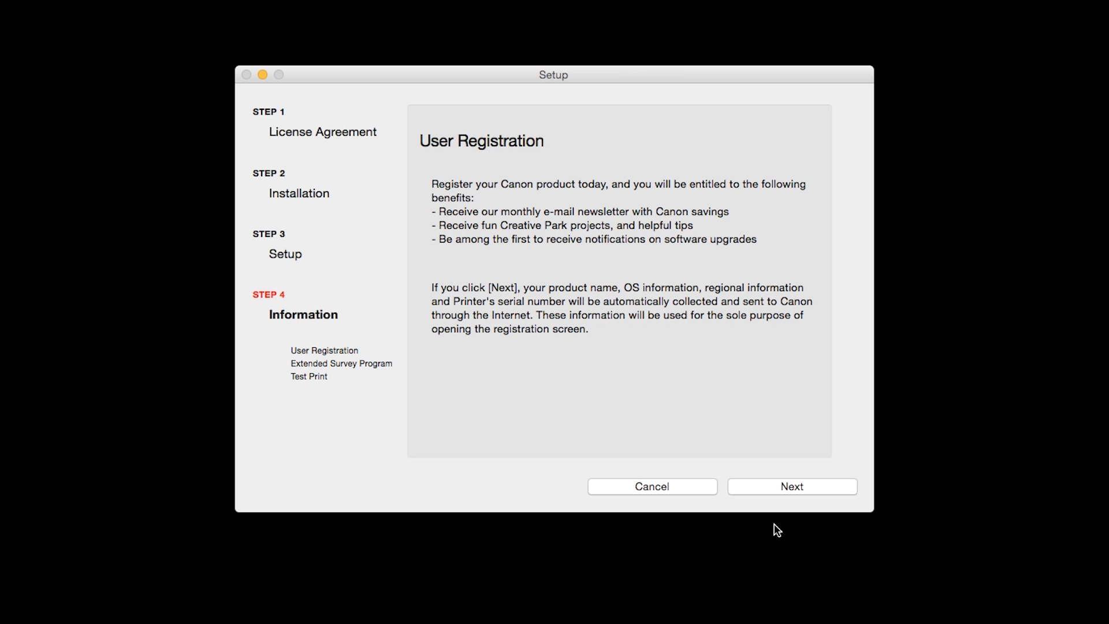
Step: Pass user registration and the Extended Survey Program, then finish at the Test Print page
left_click(796, 487)
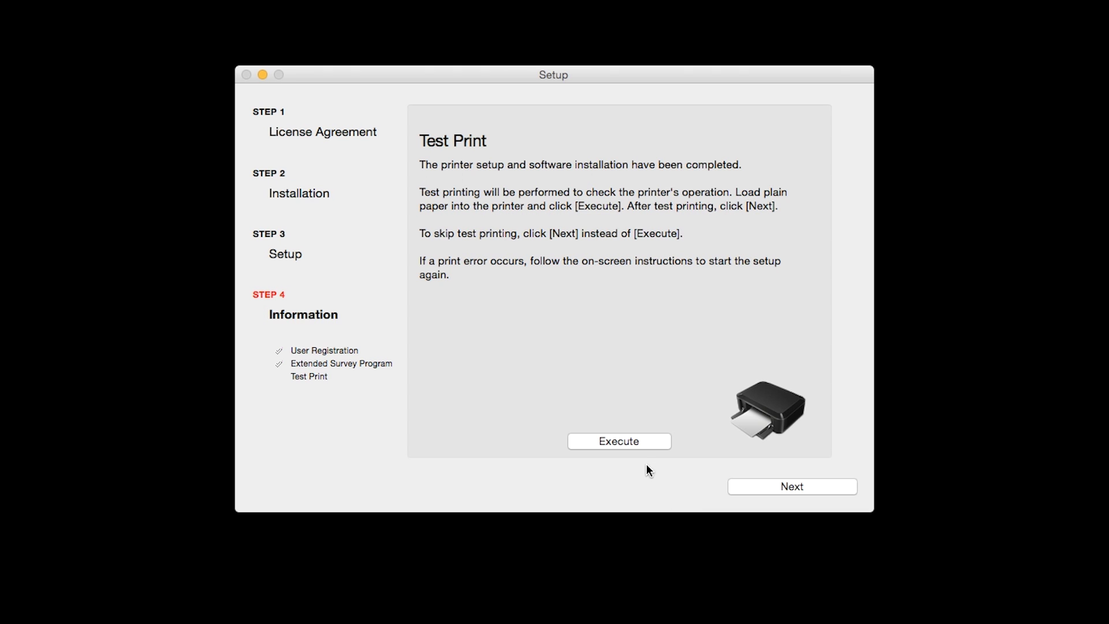
left_click(636, 437)
Step: Move past the test print to the final screen reading 'Installation completed successfully.'
left_click(789, 486)
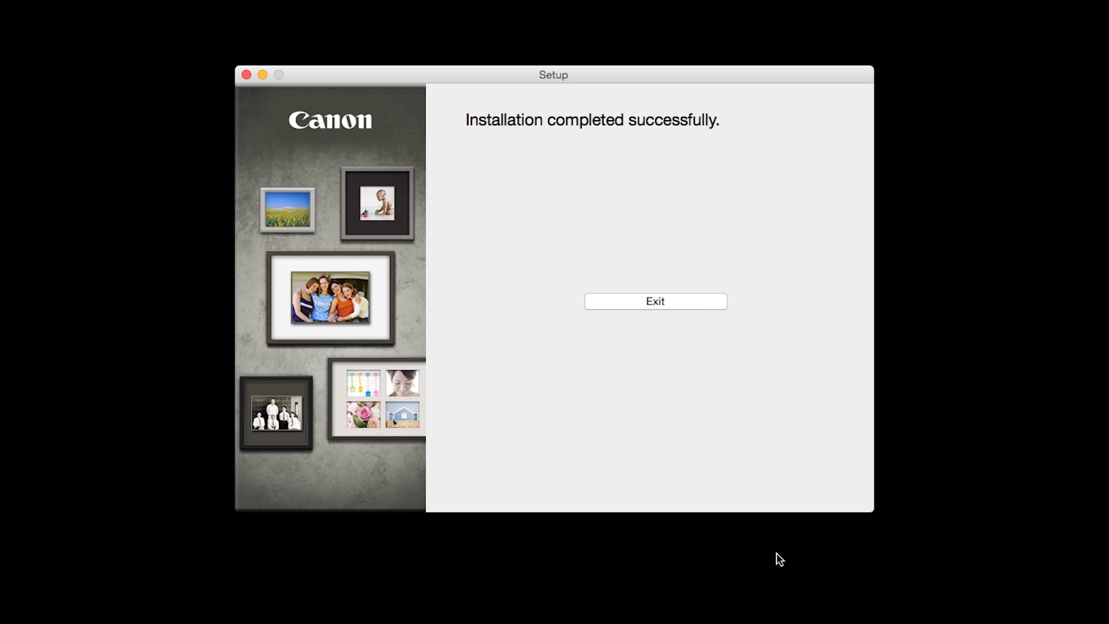